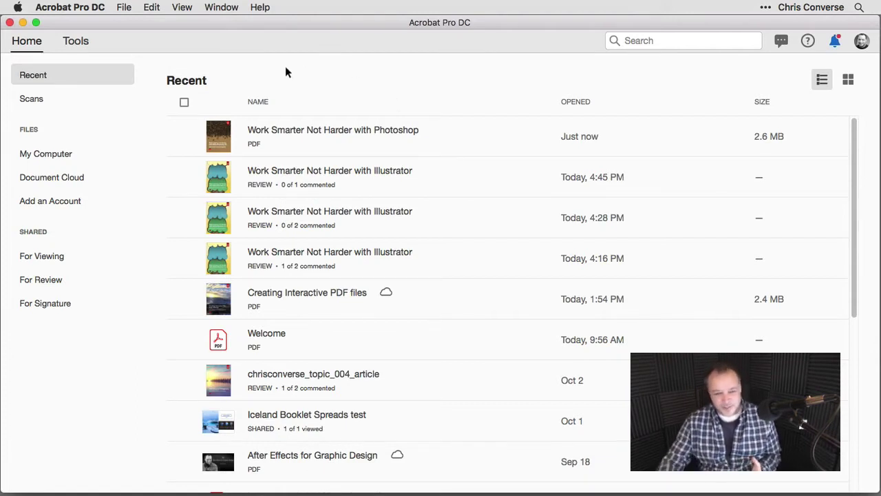
# Switch Acrobat to the Dark Gray display theme and open the Work Smarter Not Harder with Photoshop PDF.
pyautogui.click(183, 9)
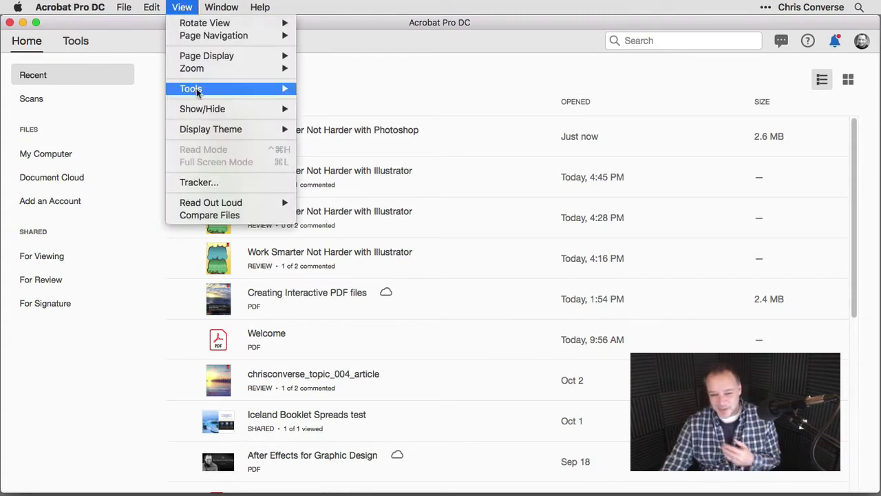
pyautogui.moveTo(194, 118)
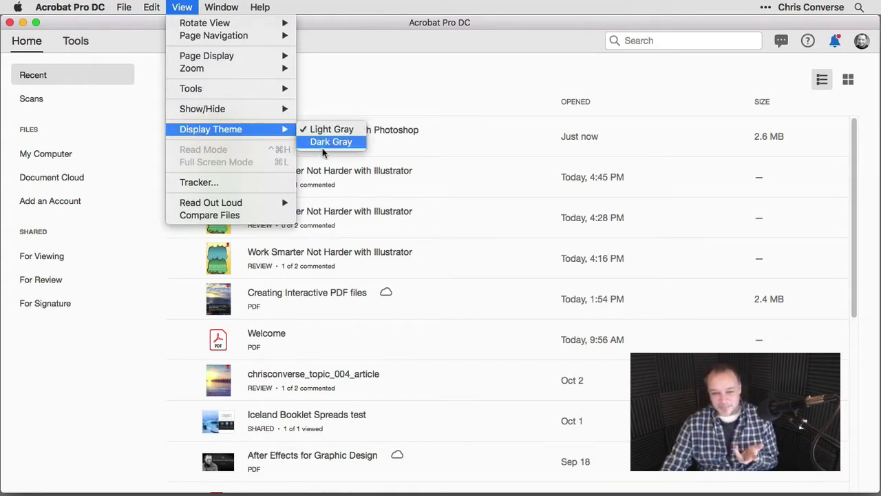
pyautogui.click(324, 143)
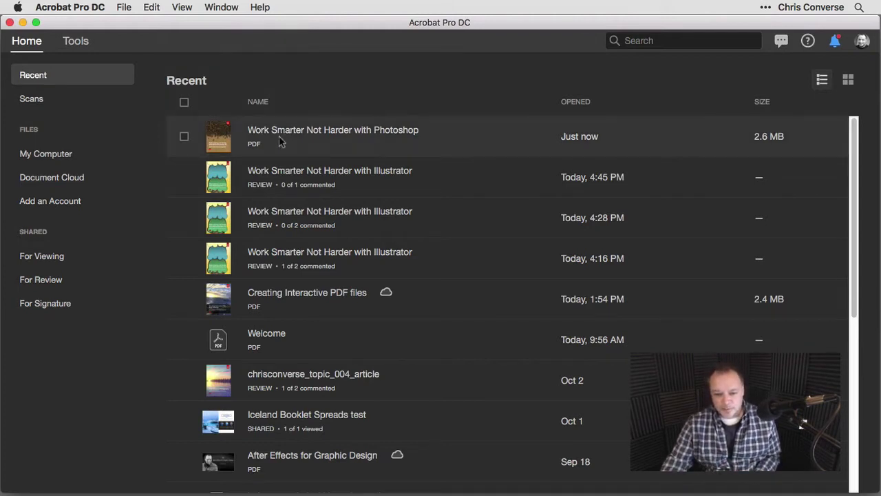
pyautogui.click(217, 134)
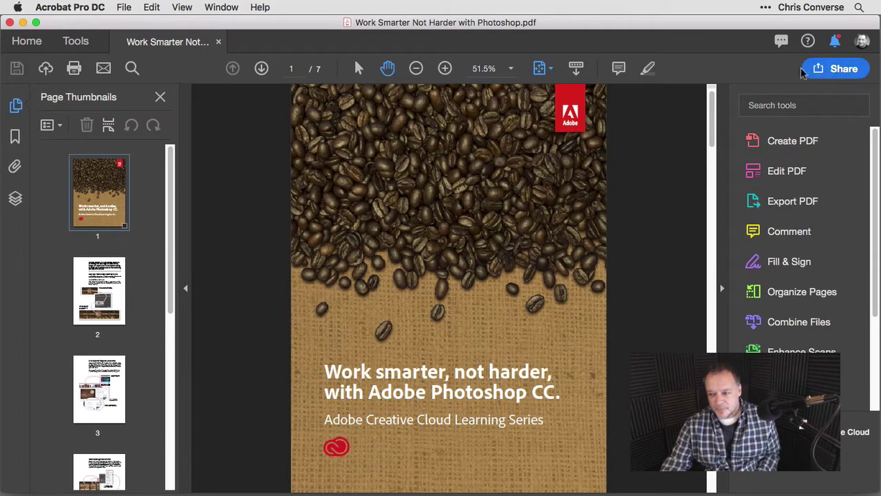
# Open the Share pane for the Photoshop PDF and narrow the Acrobat window.
pyautogui.click(835, 70)
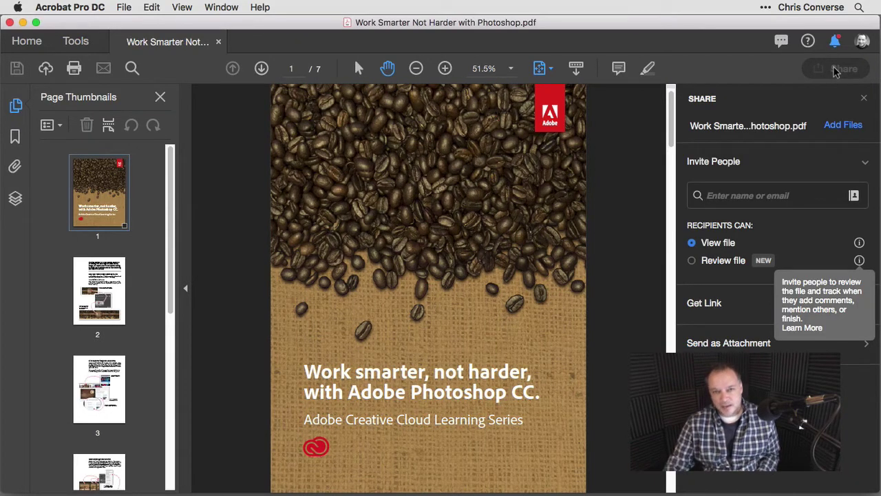
pyautogui.moveTo(880, 43); pyautogui.dragTo(627, 42)
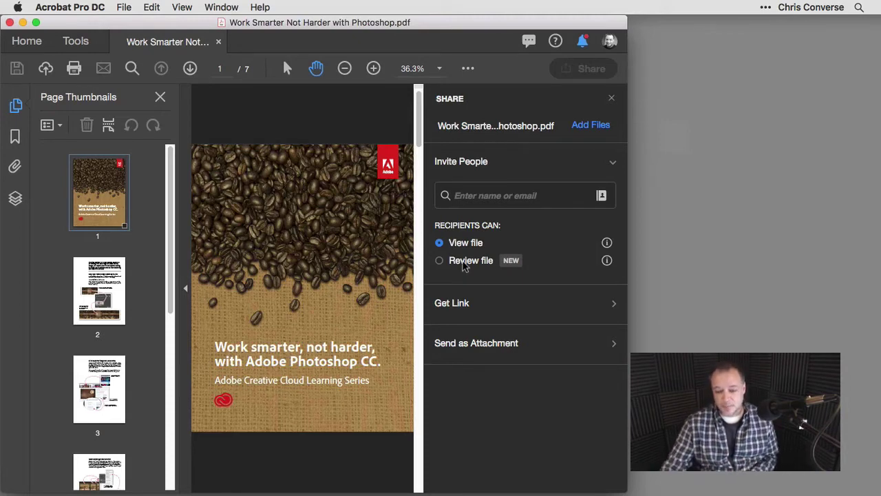
# Compare the Get Link and Send as Attachment options, ending on Get Link with view-only access.
pyautogui.click(455, 303)
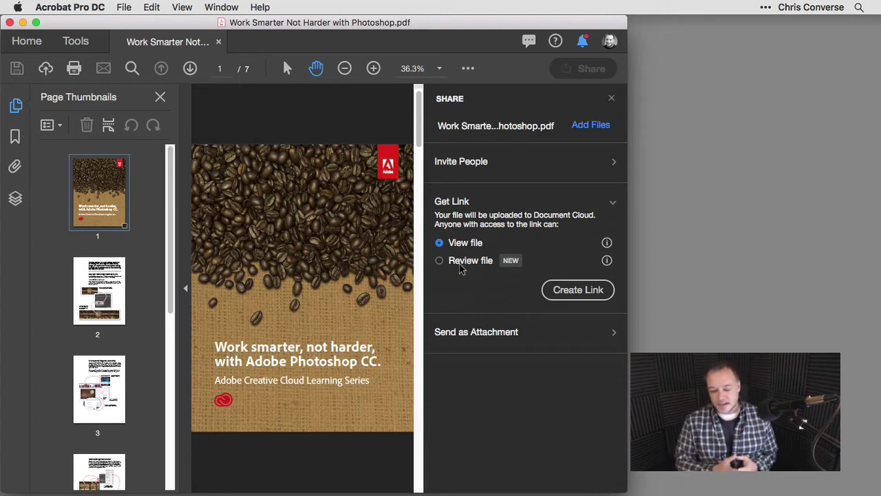
pyautogui.click(483, 336)
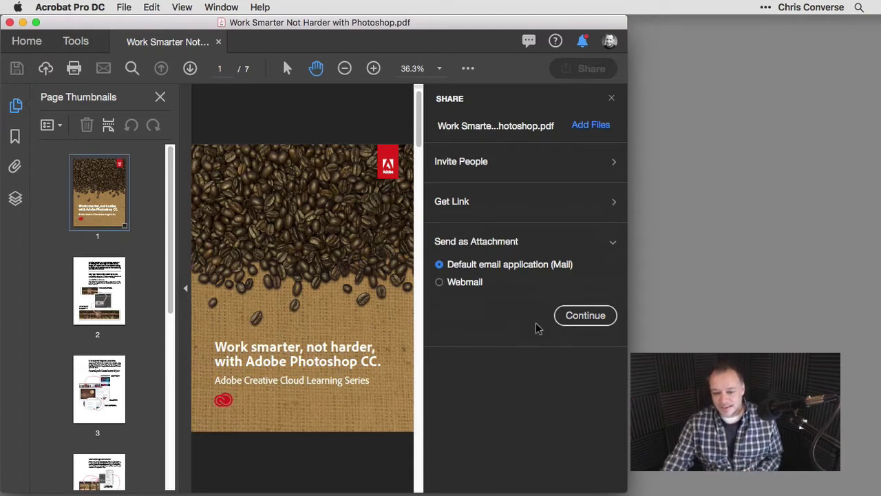
pyautogui.click(464, 202)
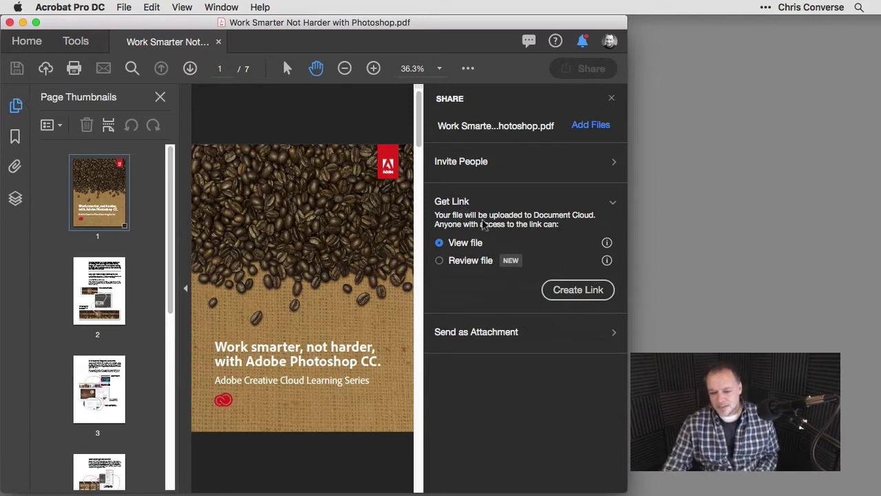
# Create a view-only Document Cloud link to the PDF and copy it to the clipboard.
pyautogui.click(577, 292)
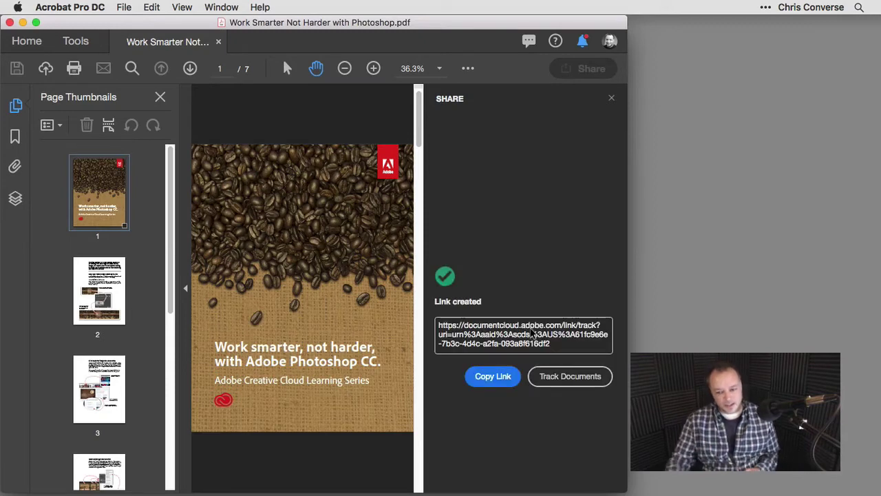
pyautogui.click(493, 381)
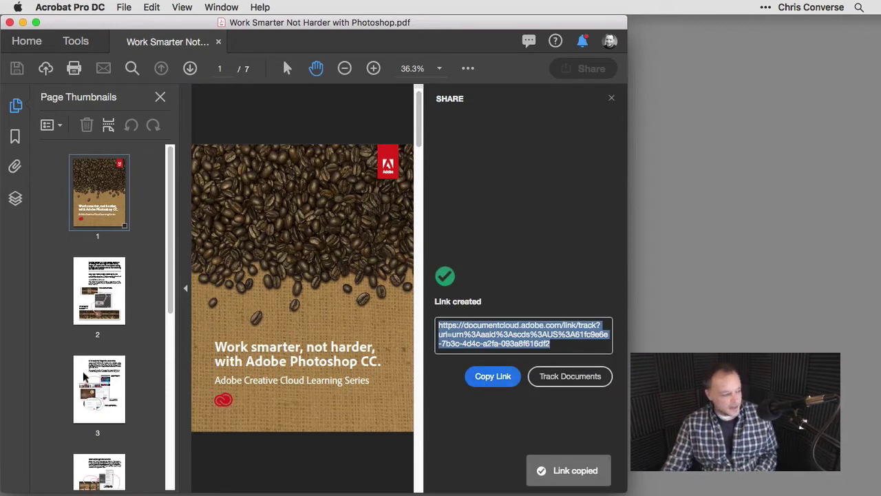
# Load the copied link in a new enlarged Chrome window, view the shared PDF, then close it.
pyautogui.press('super+Tab')
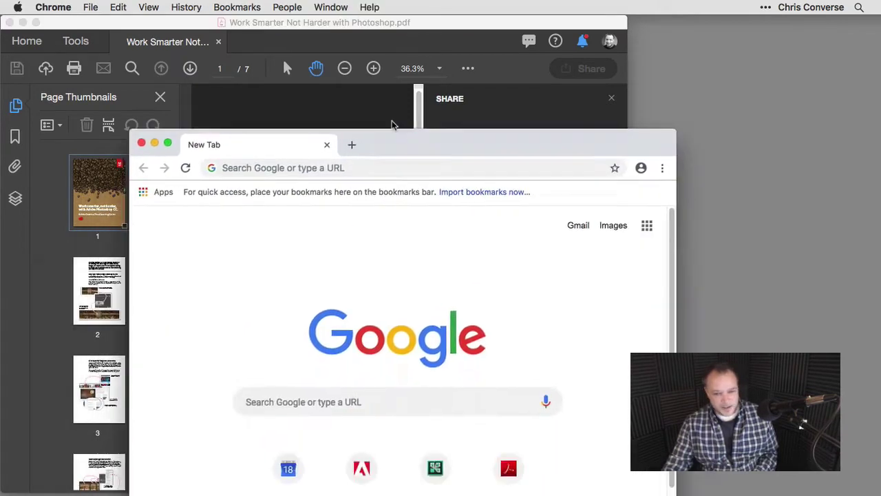
pyautogui.click(257, 76)
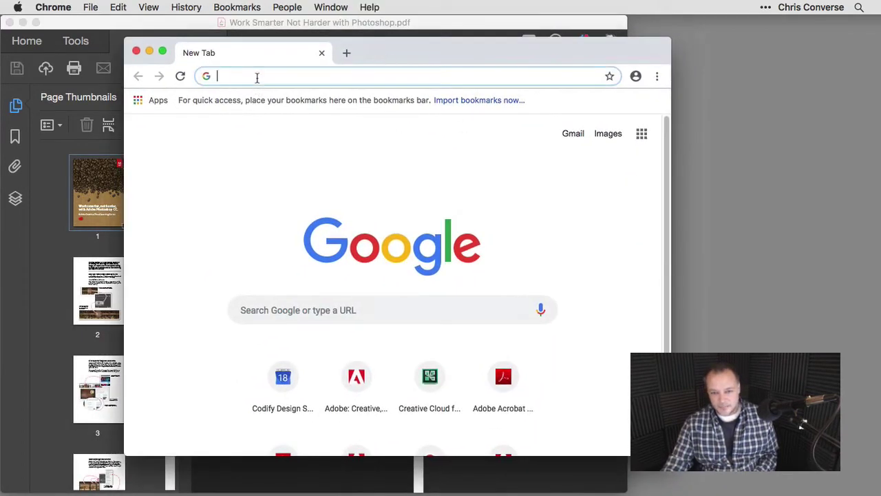
pyautogui.press('super+v')
pyautogui.press('Return')
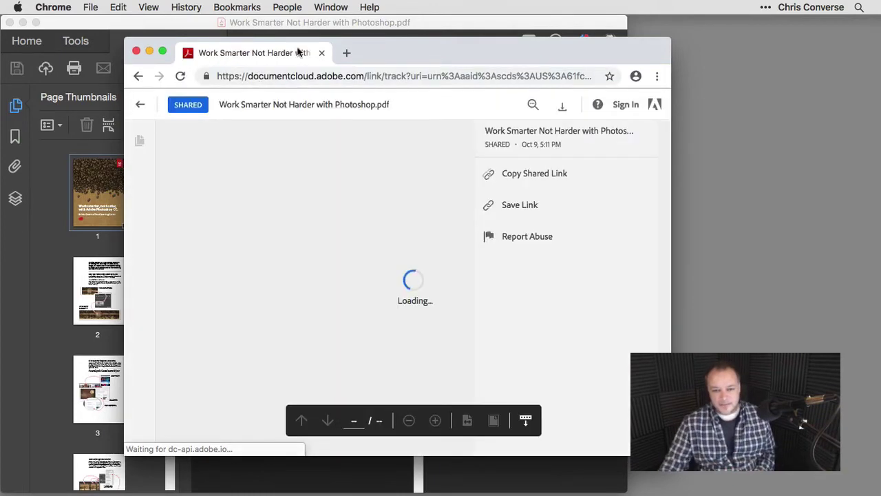
pyautogui.moveTo(424, 52); pyautogui.dragTo(410, 34)
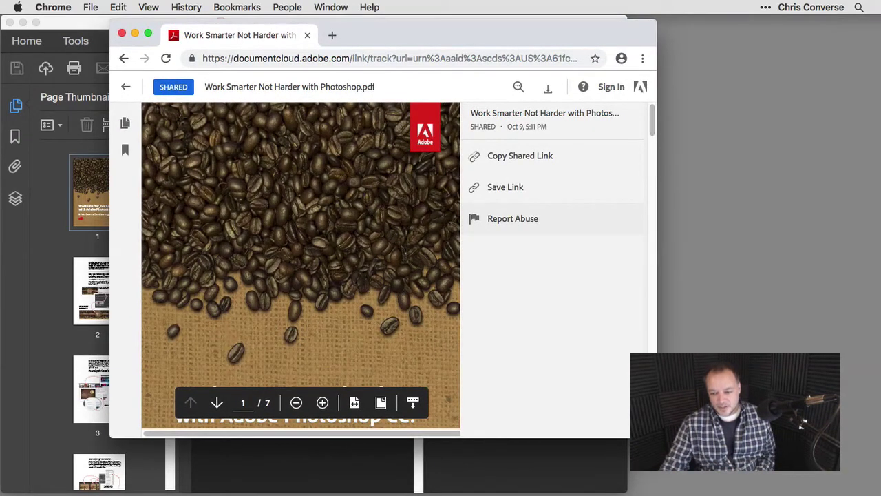
pyautogui.moveTo(658, 437); pyautogui.dragTo(675, 466)
pyautogui.moveTo(470, 41); pyautogui.dragTo(411, 34)
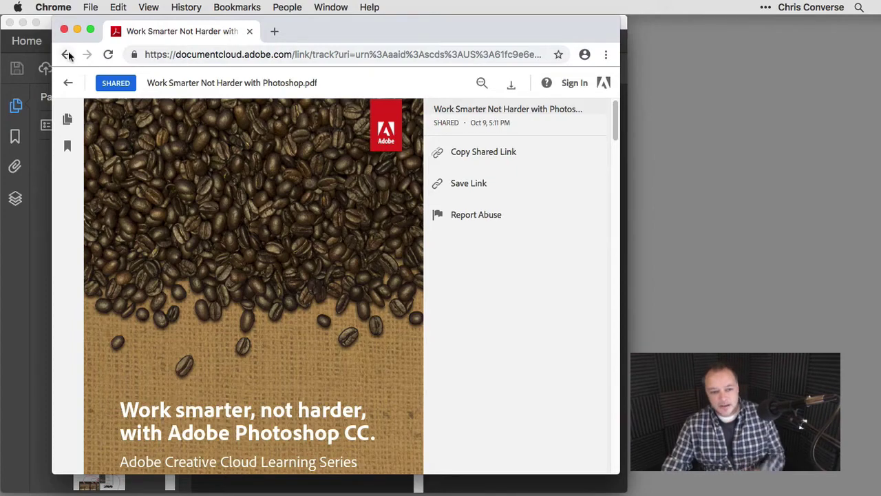
pyautogui.press('super+w')
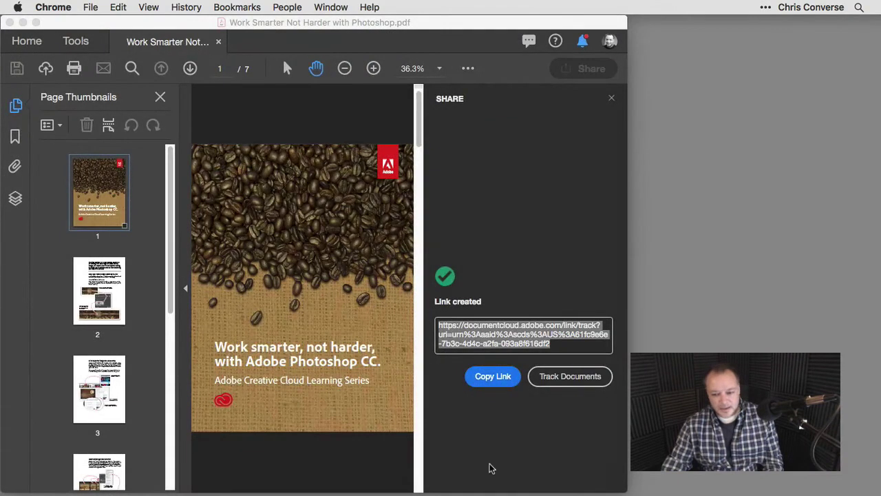
# Reopen the Share pane and add the suggested contact as the invited recipient.
pyautogui.click(547, 289)
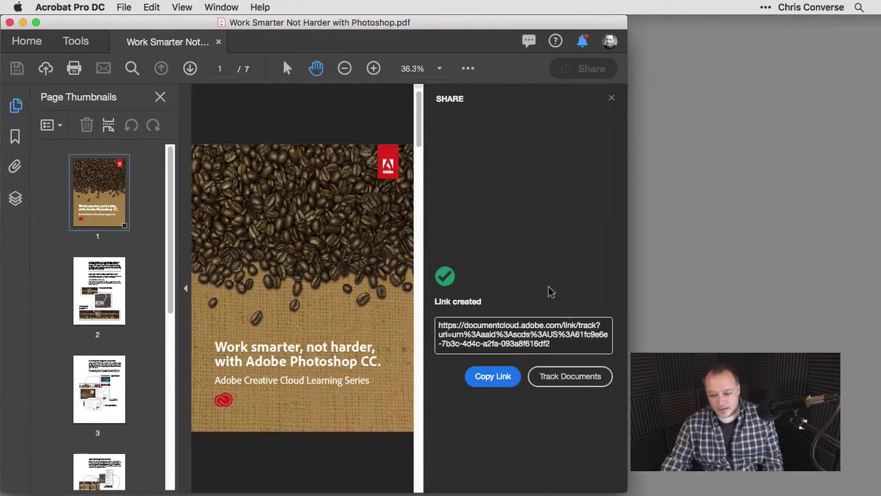
pyautogui.click(612, 99)
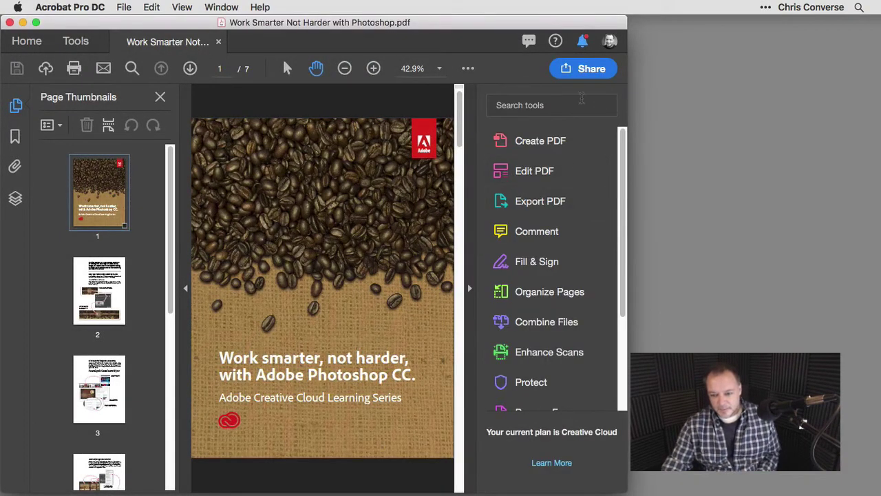
pyautogui.click(579, 71)
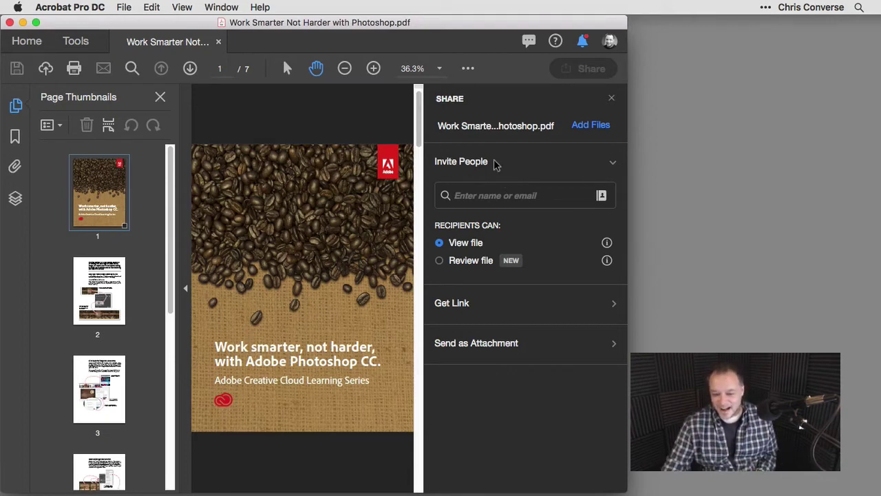
pyautogui.click(476, 198)
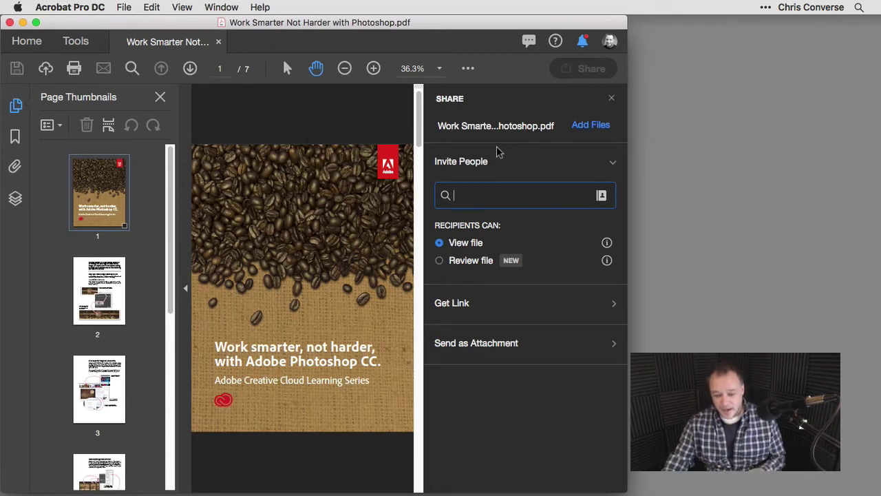
pyautogui.write('chr')
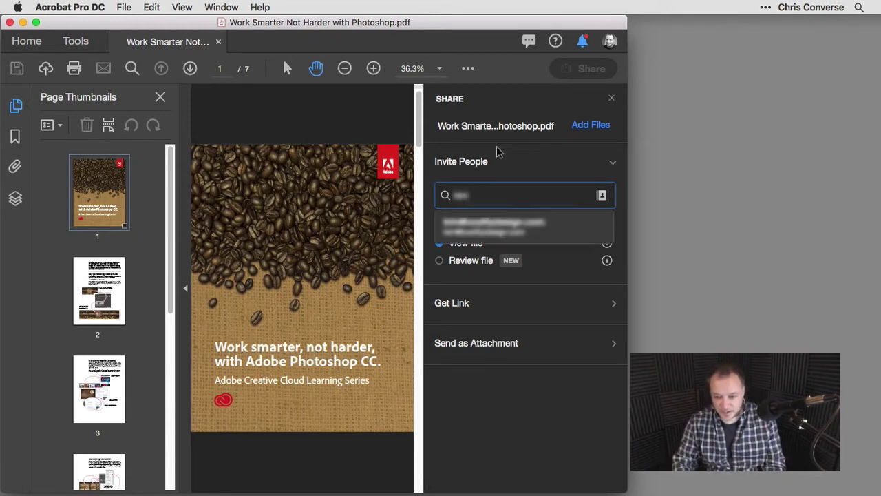
pyautogui.click(501, 229)
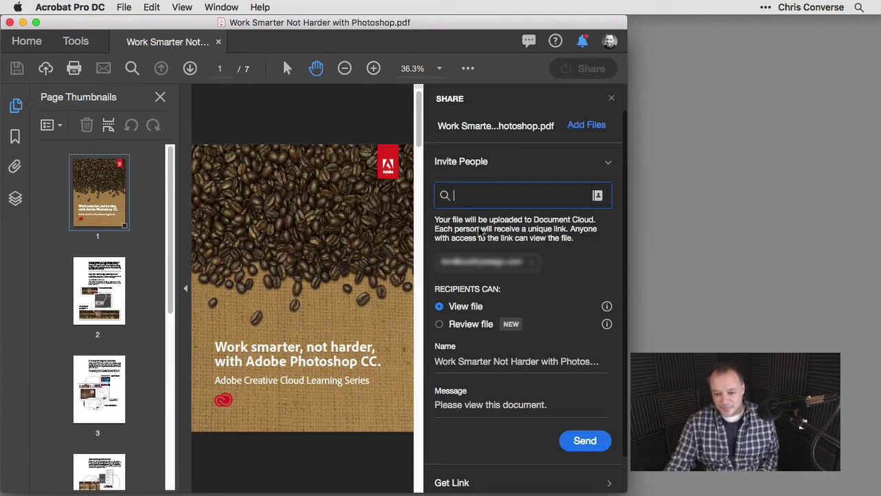
# Set the invitation to Review file with 'Please review this document.' and no deadline.
pyautogui.click(465, 329)
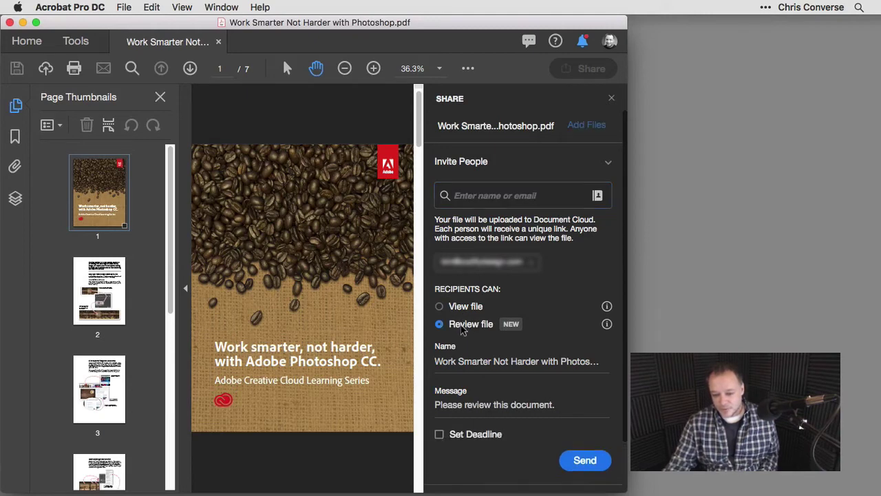
pyautogui.scroll(-3, 559, 348)
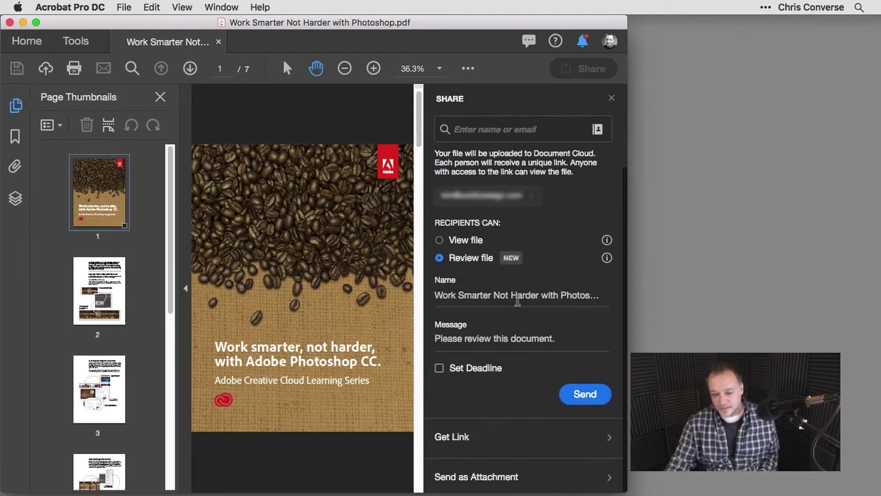
pyautogui.click(493, 338)
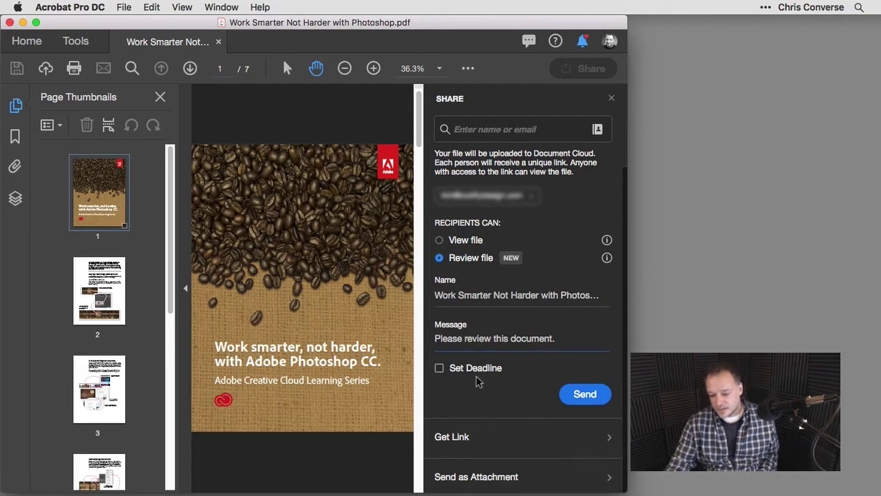
pyautogui.click(439, 369)
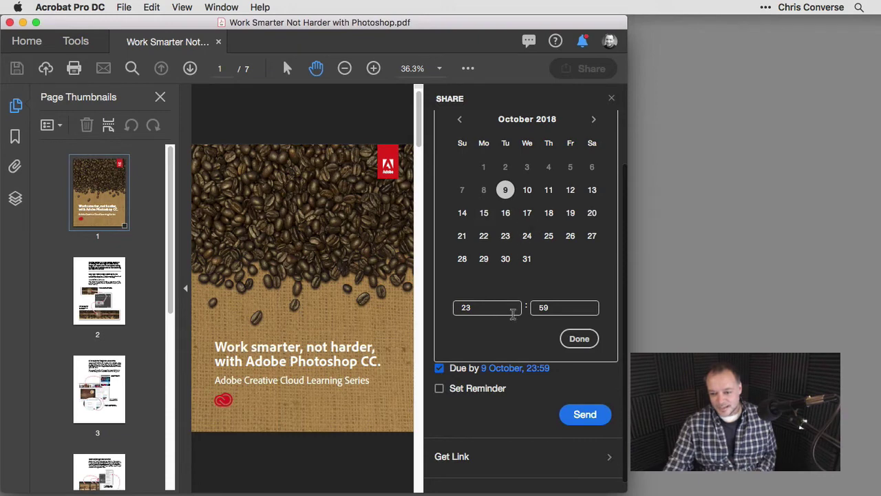
pyautogui.click(612, 104)
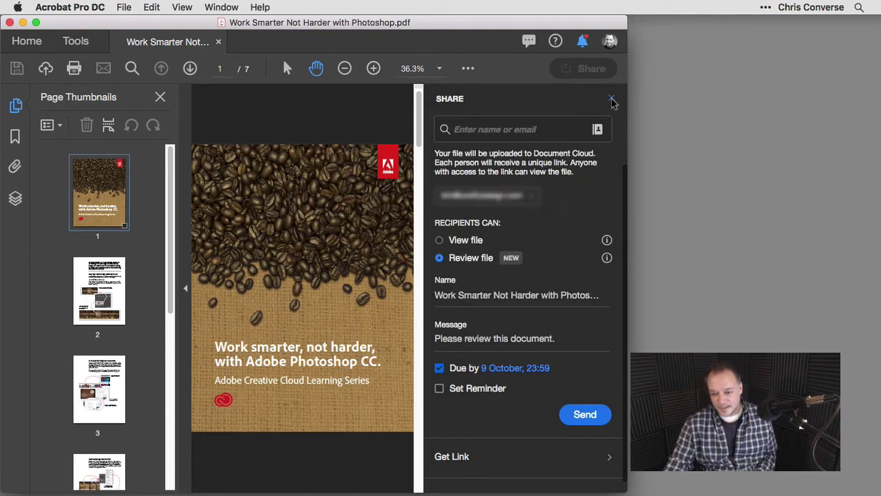
pyautogui.click(453, 367)
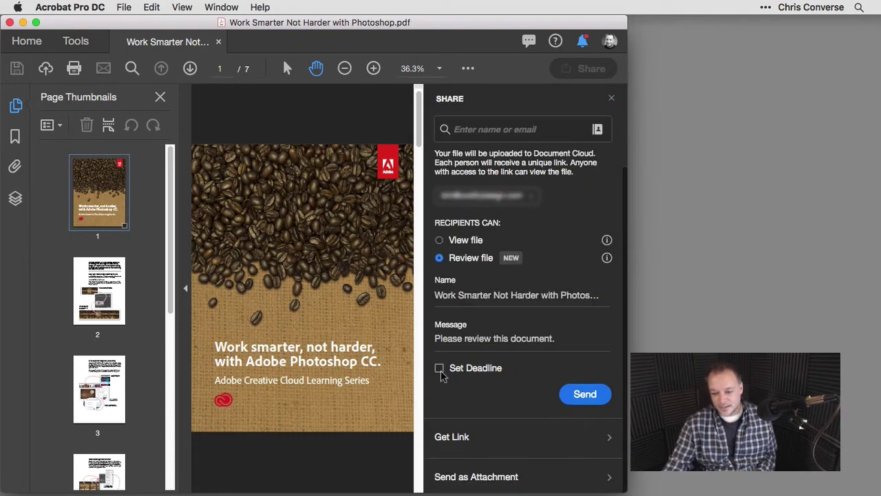
# Send the review invitation, acknowledge the Invitation was sent notice, and dismiss the commenting tip.
pyautogui.click(586, 395)
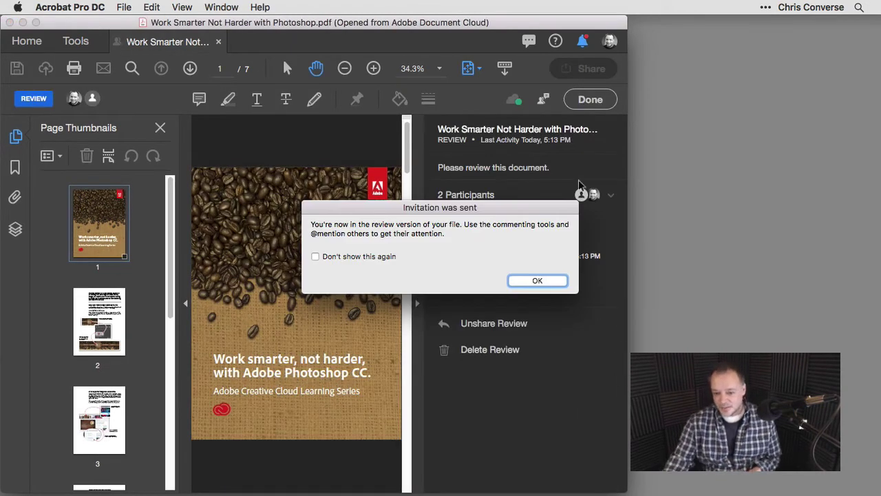
pyautogui.click(545, 281)
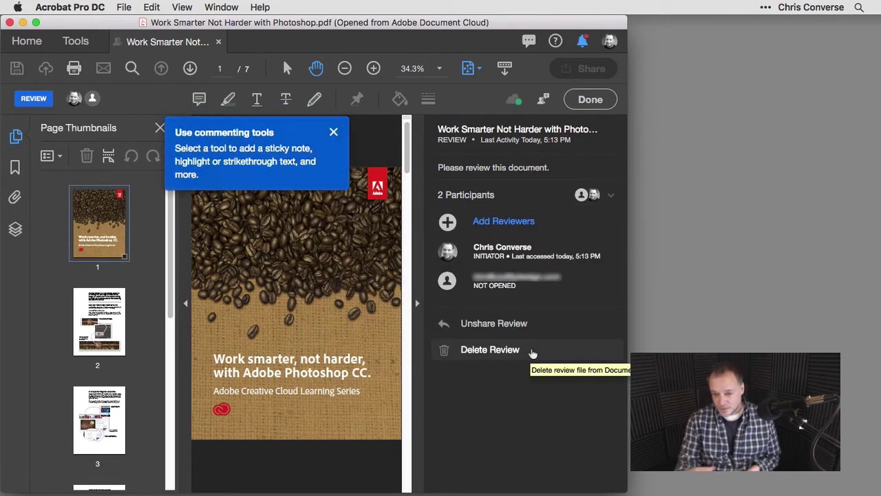
pyautogui.click(333, 132)
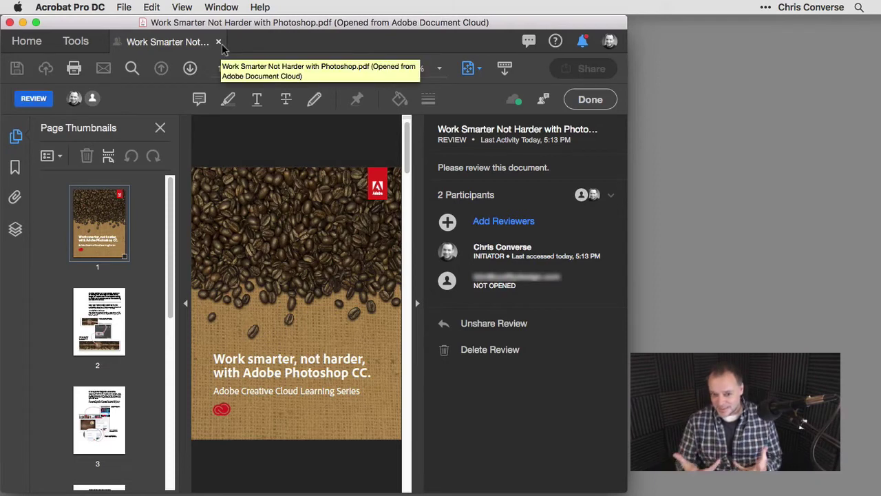
# Close the shared review document and return to Acrobat's home window.
pyautogui.click(219, 42)
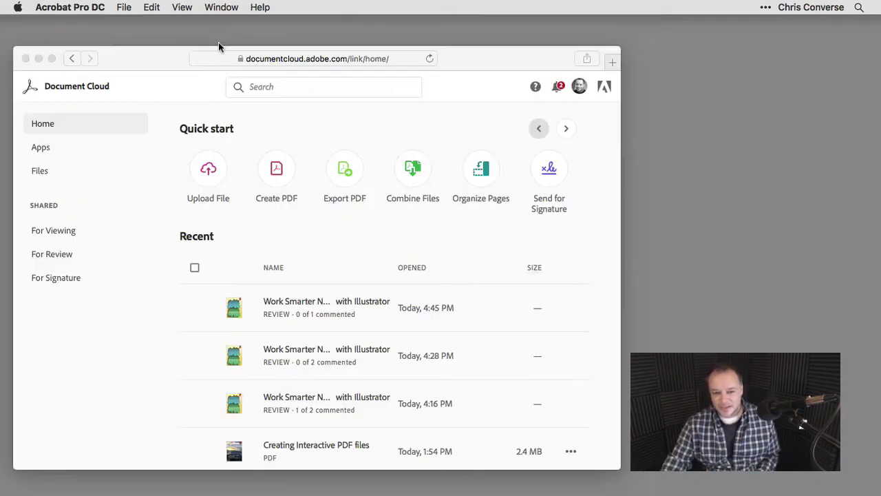
pyautogui.moveTo(451, 483)
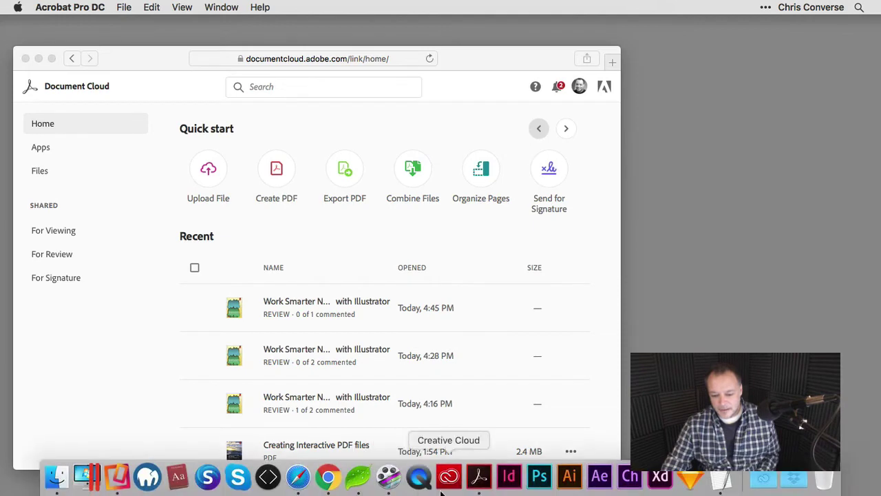
pyautogui.click(480, 483)
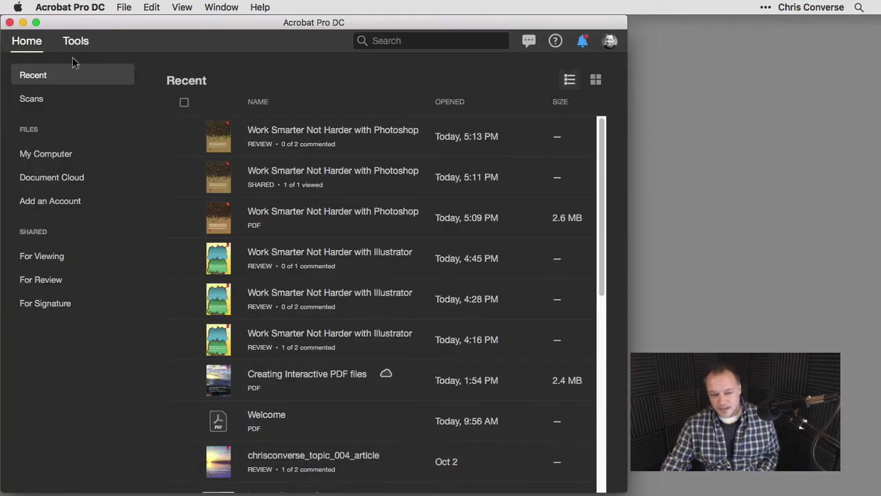
# Browse the For Viewing, For Review and For Signature lists, ending on the five review files.
pyautogui.click(38, 256)
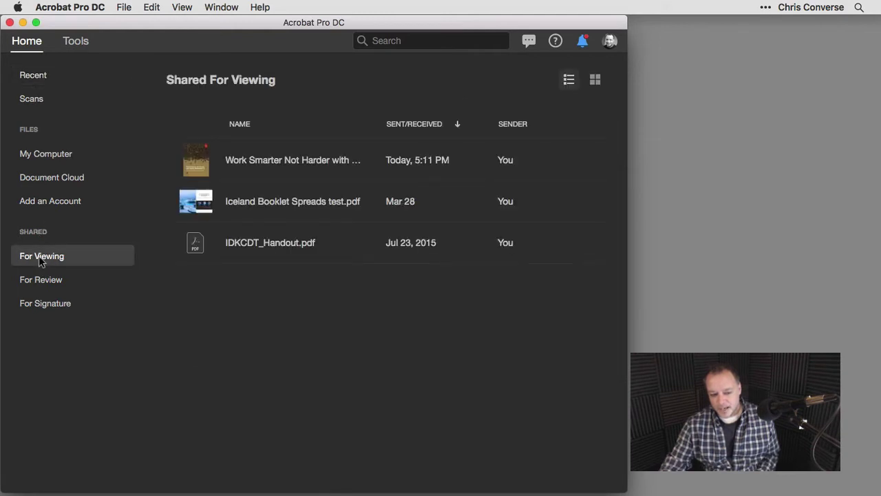
pyautogui.click(39, 285)
pyautogui.click(47, 307)
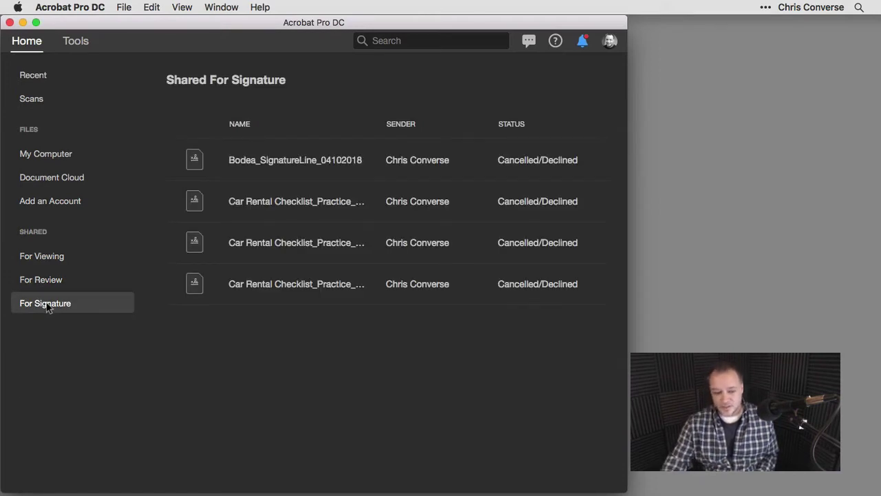
pyautogui.click(42, 280)
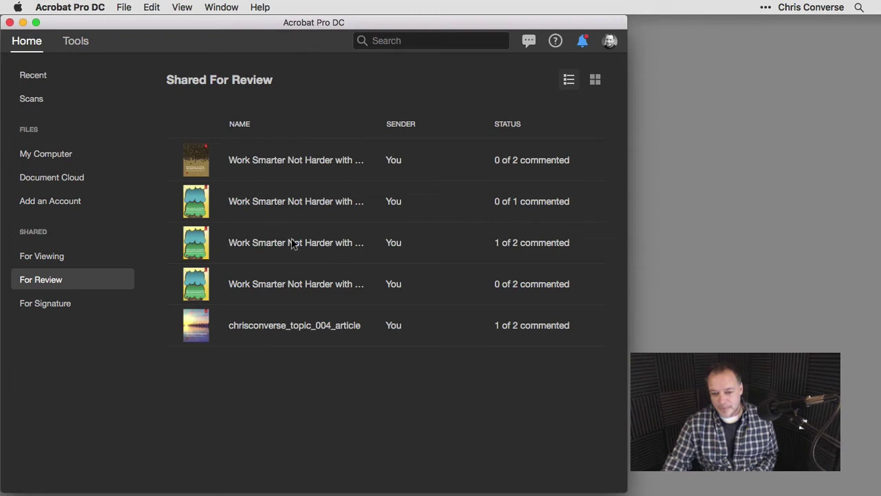
pyautogui.click(584, 43)
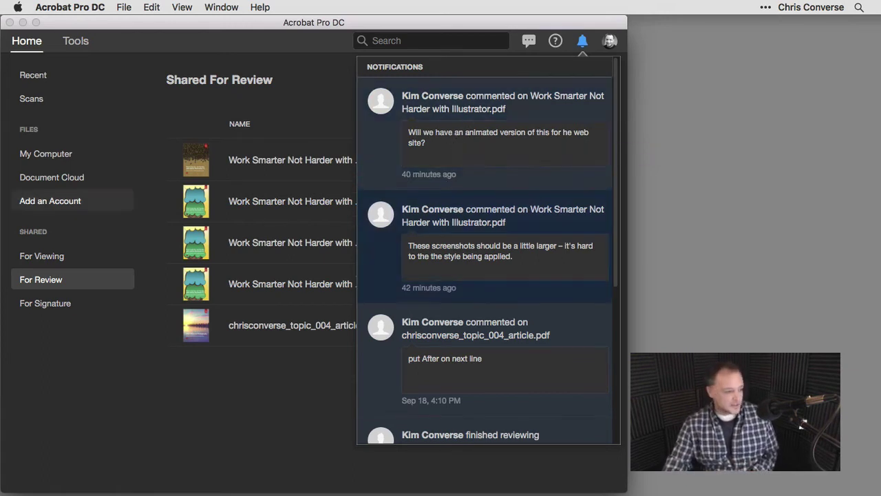
pyautogui.press('super+Tab')
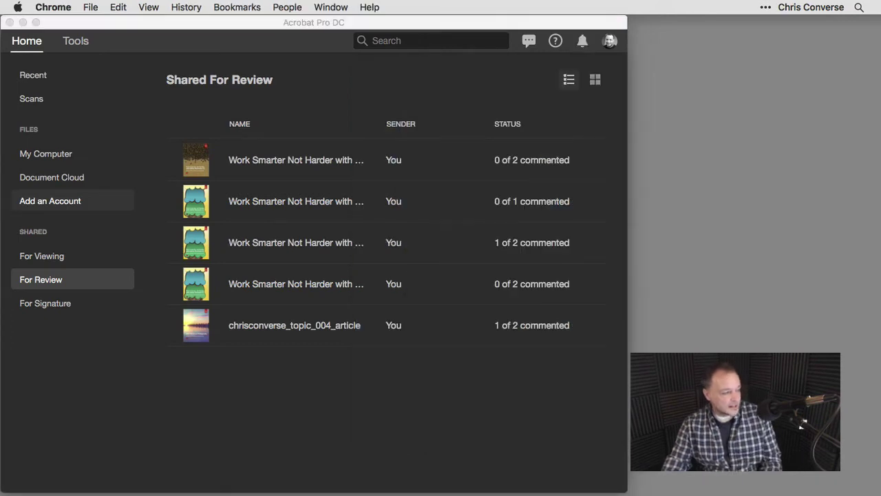
# Bring the Document Cloud browser window forward and open its Shared For Review list.
pyautogui.moveTo(193, 29); pyautogui.dragTo(263, 32)
pyautogui.click(52, 310)
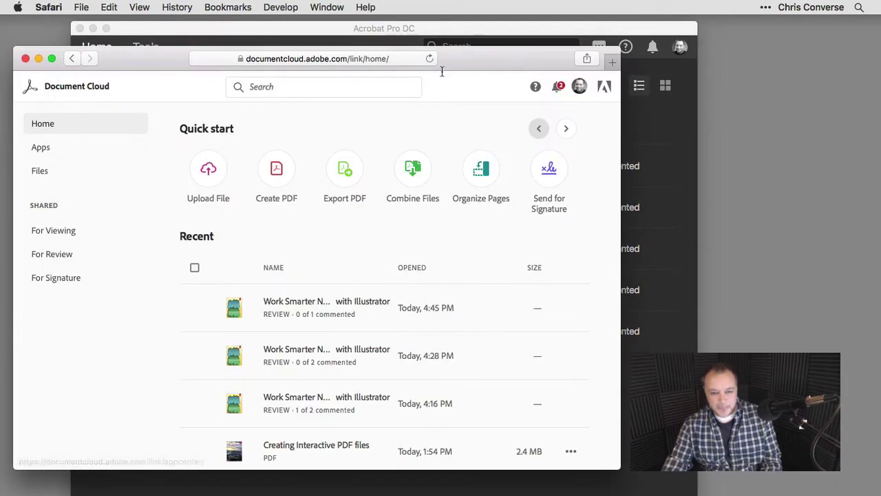
pyautogui.moveTo(478, 29); pyautogui.dragTo(451, 27)
pyautogui.click(34, 233)
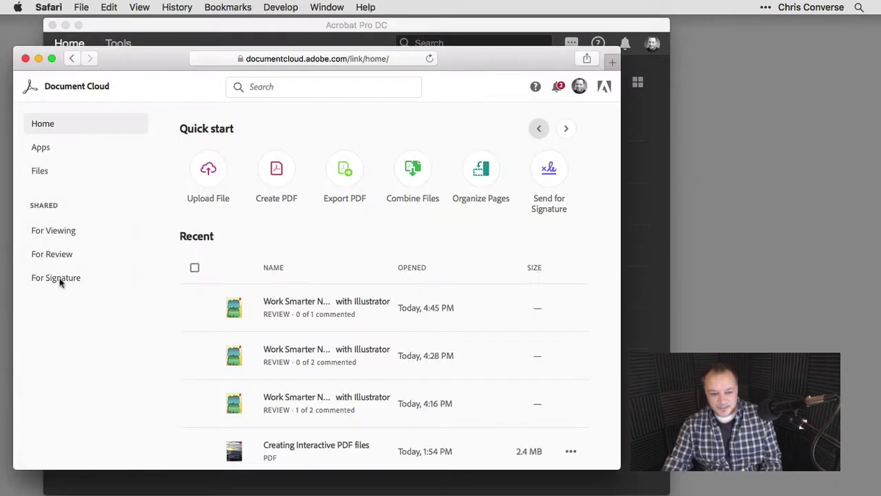
pyautogui.moveTo(138, 60); pyautogui.dragTo(158, 55)
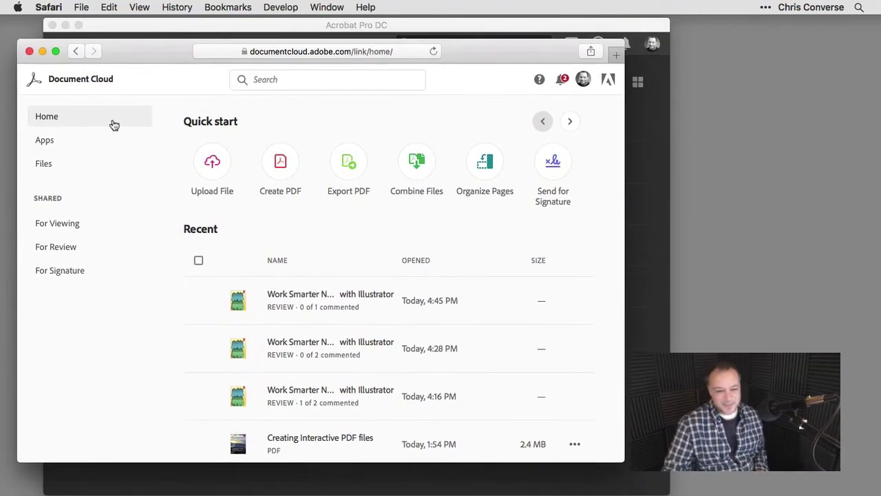
pyautogui.click(57, 249)
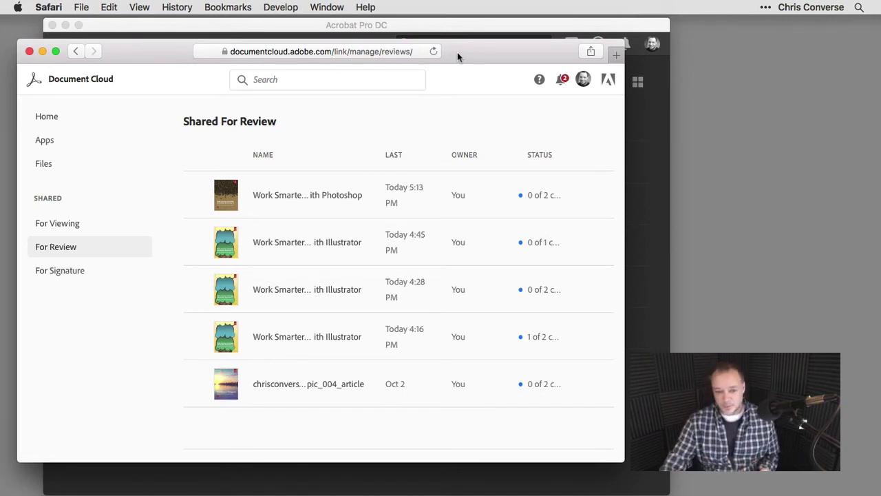
# Read the latest reviewer comment notifications, then return to Acrobat Pro DC.
pyautogui.moveTo(458, 53); pyautogui.dragTo(456, 52)
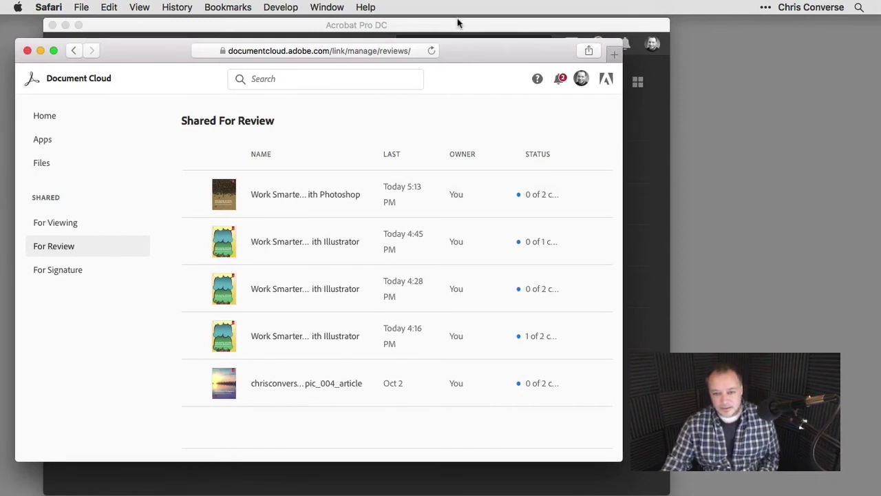
pyautogui.click(559, 79)
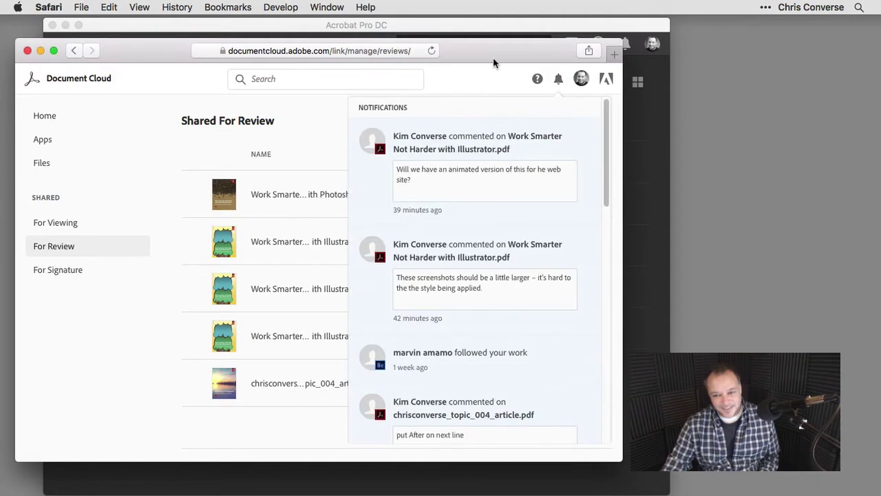
pyautogui.click(489, 29)
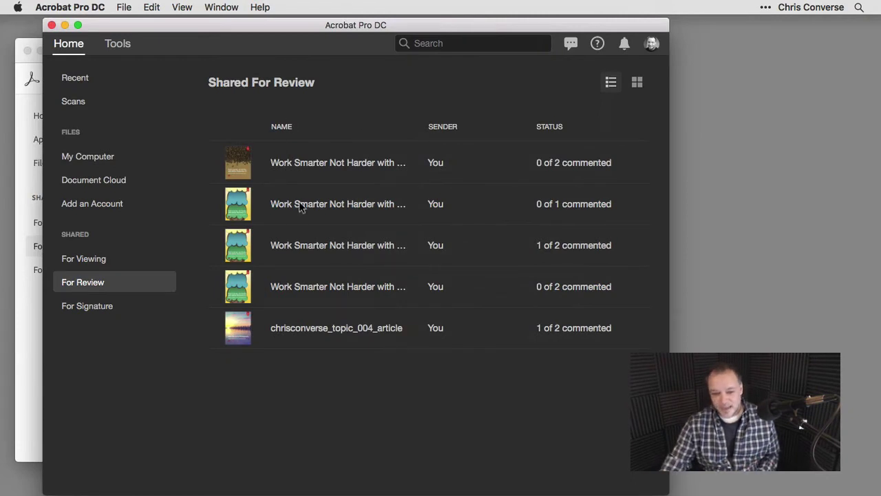
# Open the Work Smarter Not Harder with Illustrator review from its newest comment notification.
pyautogui.click(625, 46)
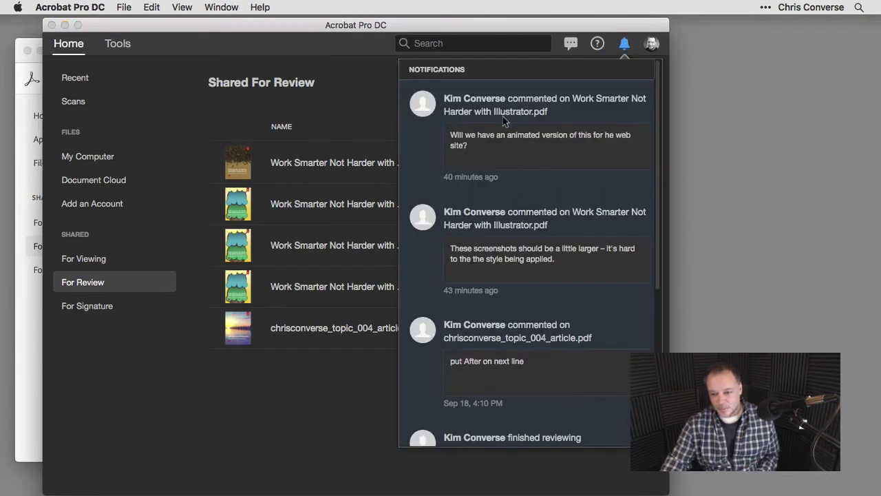
pyautogui.click(485, 104)
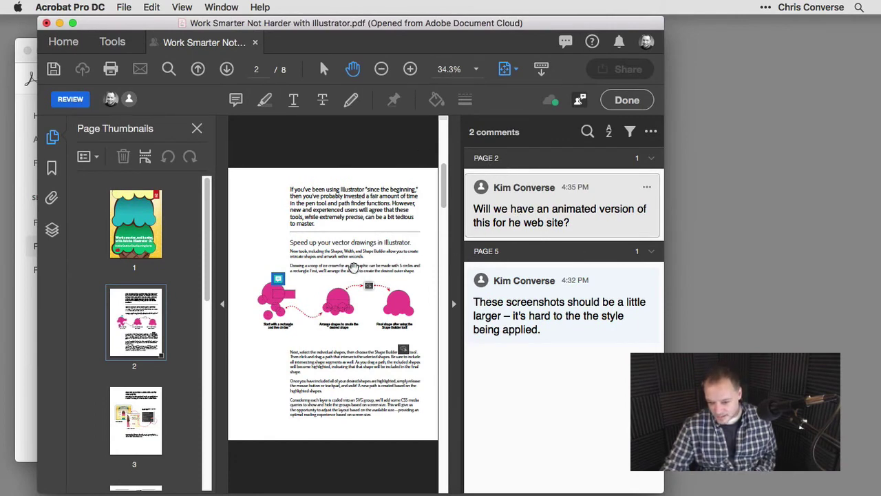
# Reply 'Yes, I almost have it done.' to the page 2 animated-version comment.
pyautogui.moveTo(278, 278)
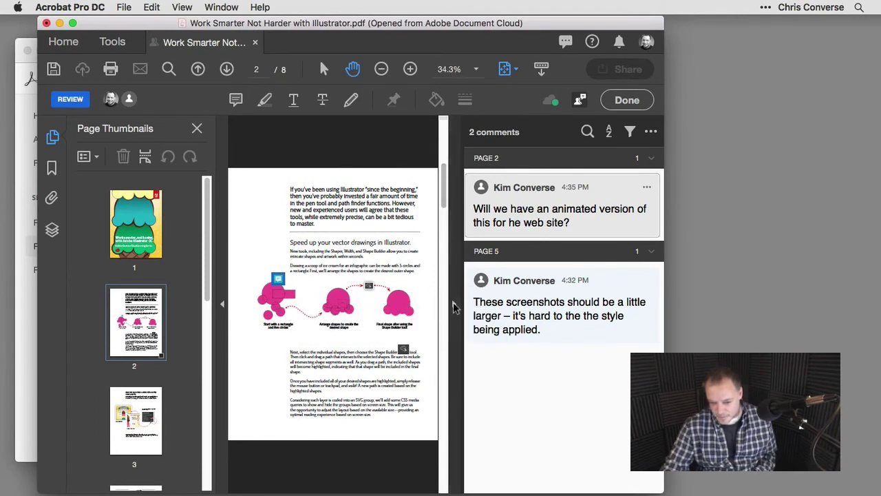
pyautogui.scroll(10, 330, 289)
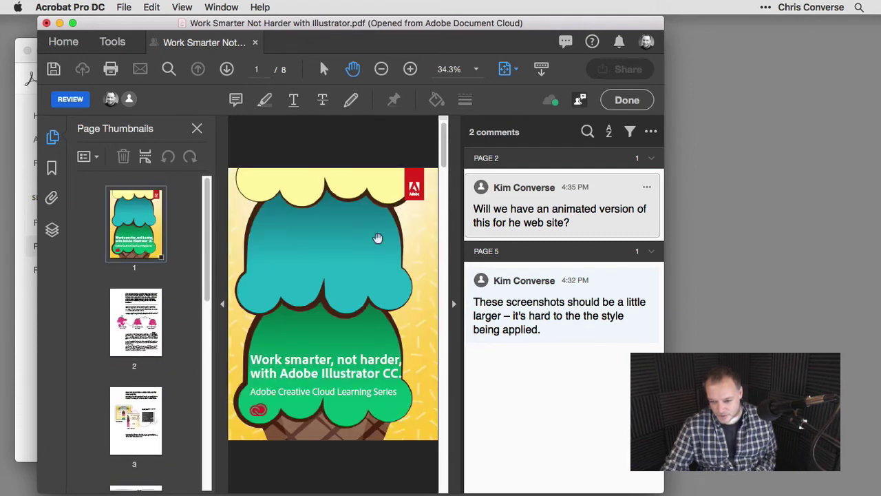
pyautogui.click(597, 194)
pyautogui.click(510, 255)
pyautogui.write('YEs, I')
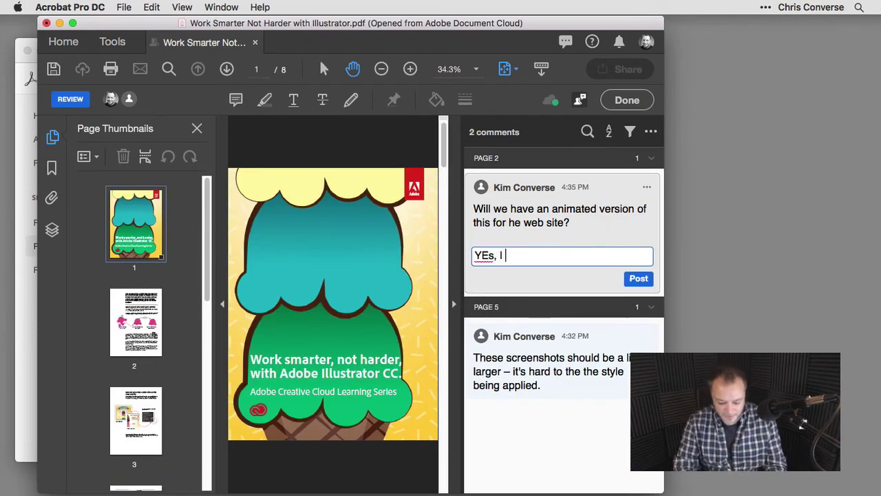
pyautogui.write(' almos')
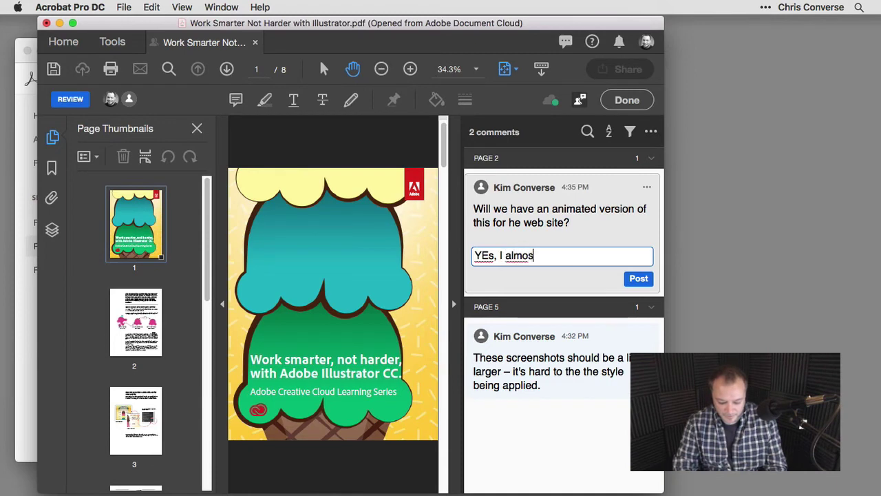
pyautogui.write('t have it do')
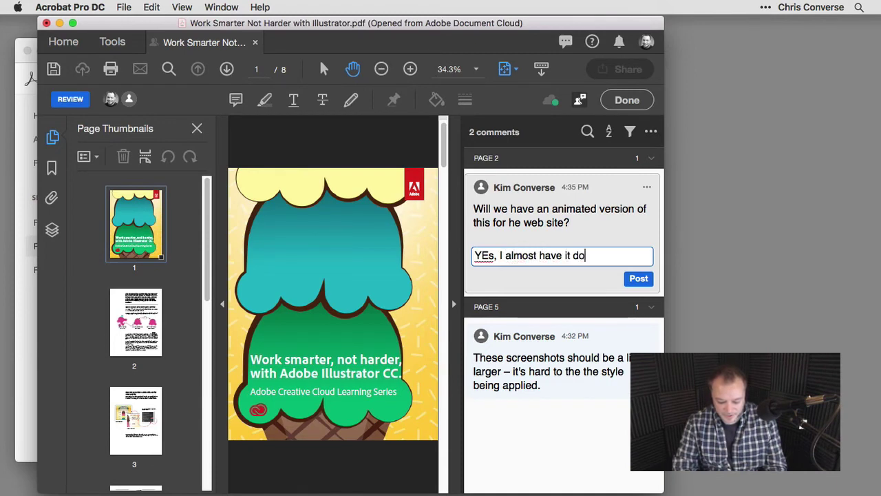
pyautogui.write('ne.')
pyautogui.press('super+Left')
pyautogui.press('Right')
pyautogui.press('Right')
pyautogui.press('BackSpace')
pyautogui.write('e')
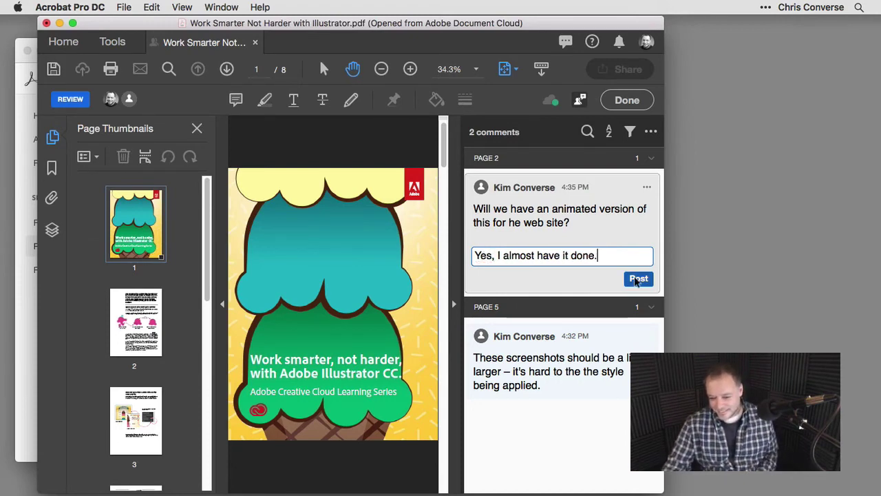
pyautogui.click(634, 281)
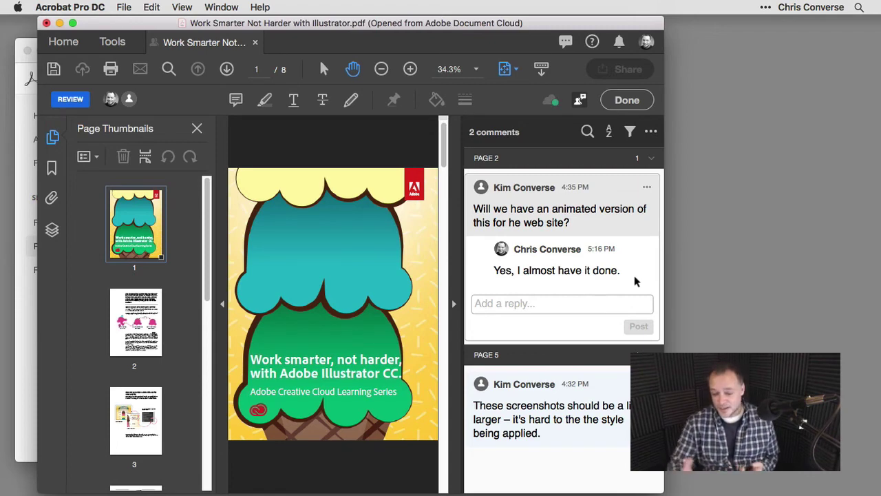
# Select the page 5 screenshots comment, then mark the review as done and confirm.
pyautogui.click(534, 416)
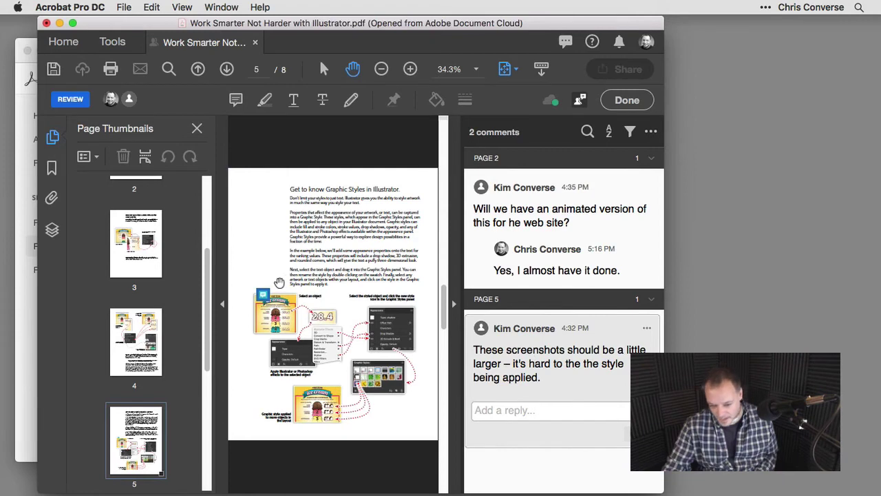
pyautogui.moveTo(257, 295)
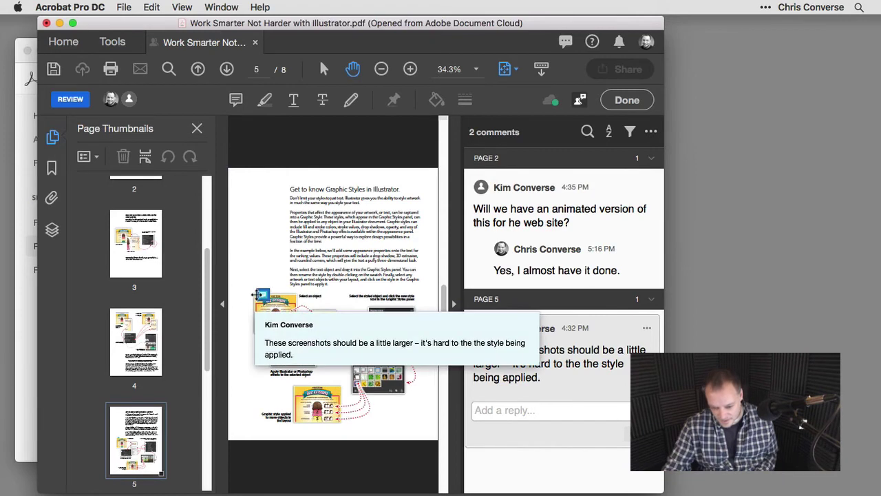
pyautogui.click(621, 102)
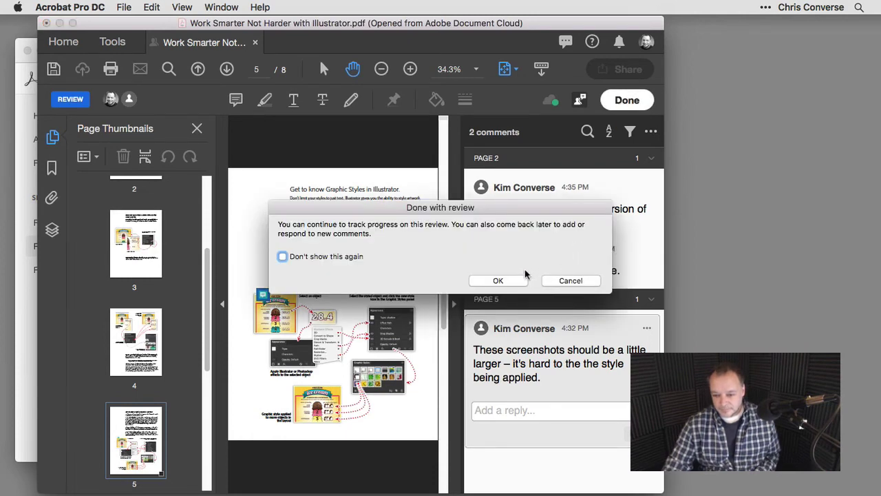
pyautogui.click(508, 282)
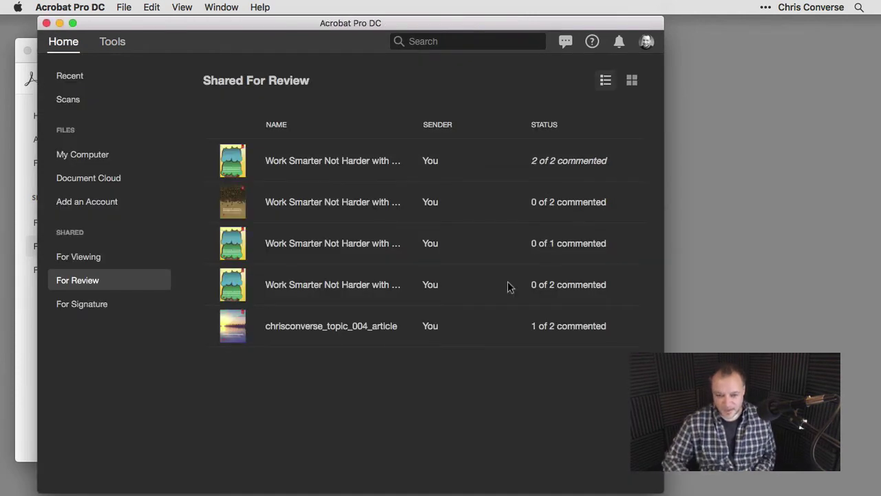
# Bring up the Reflector 3 iPhone mirror and move it to the right.
pyautogui.click(0, 305)
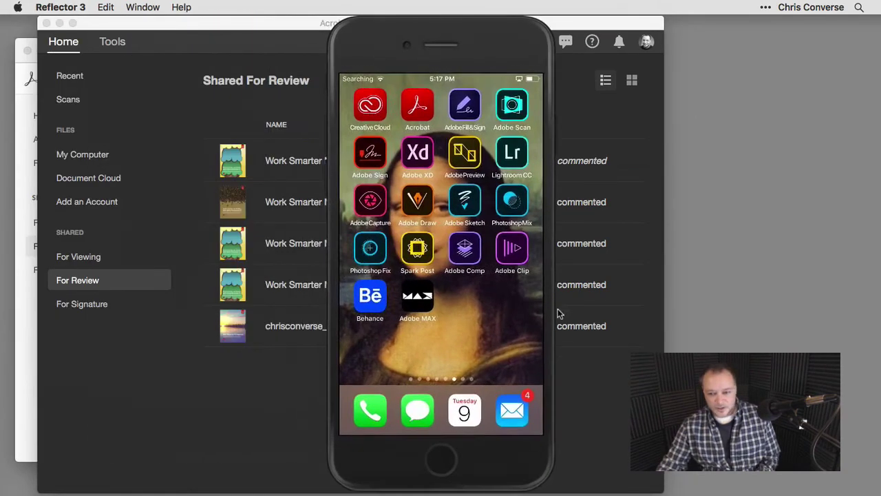
pyautogui.moveTo(487, 56); pyautogui.dragTo(550, 48)
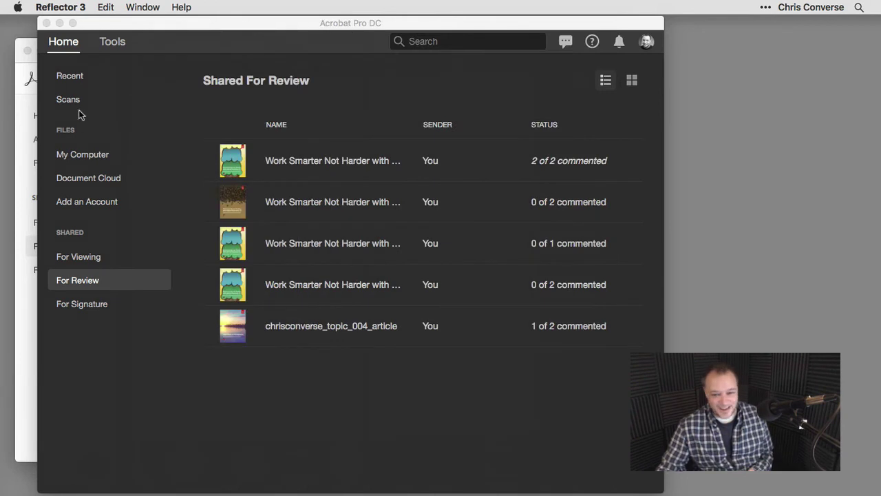
pyautogui.click(214, 298)
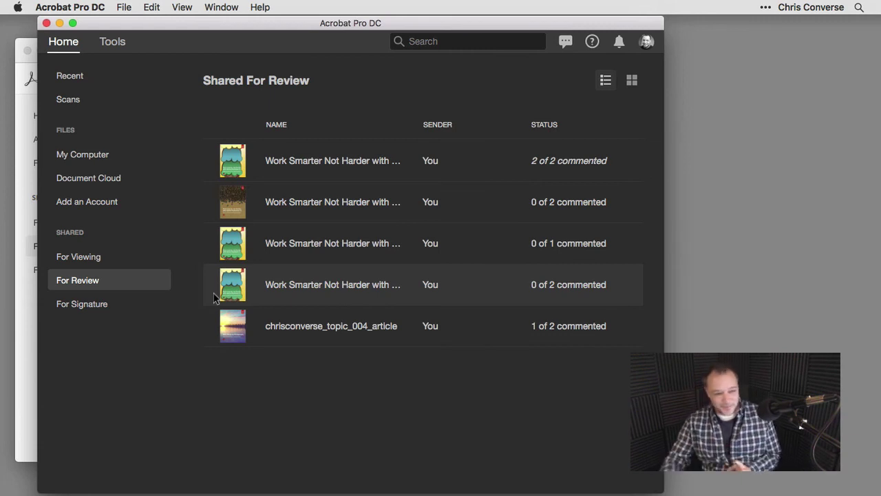
pyautogui.press('super+Tab')
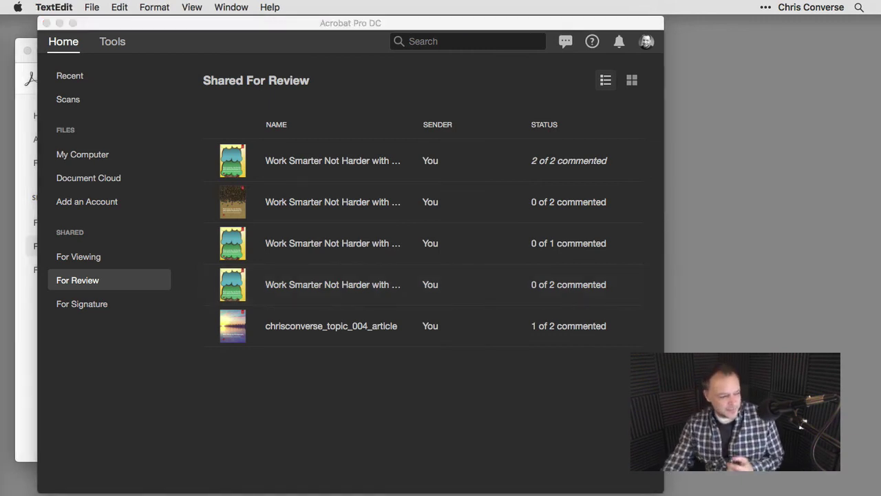
pyautogui.press('super+Tab')
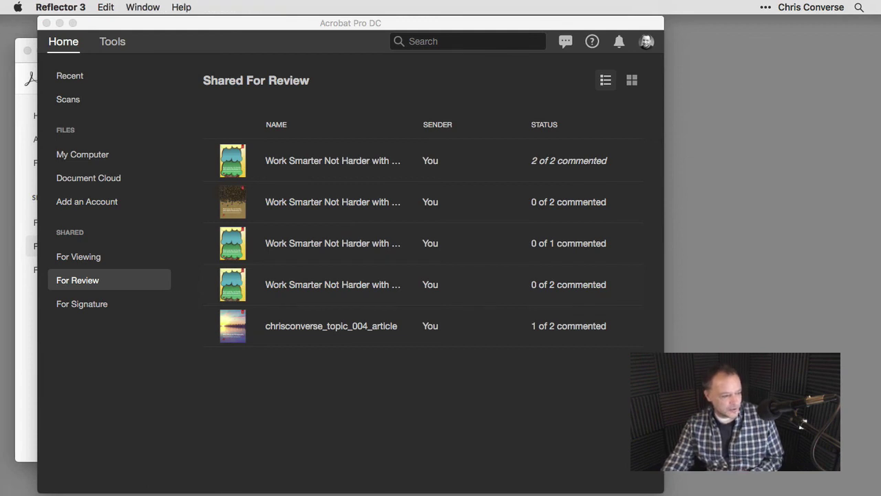